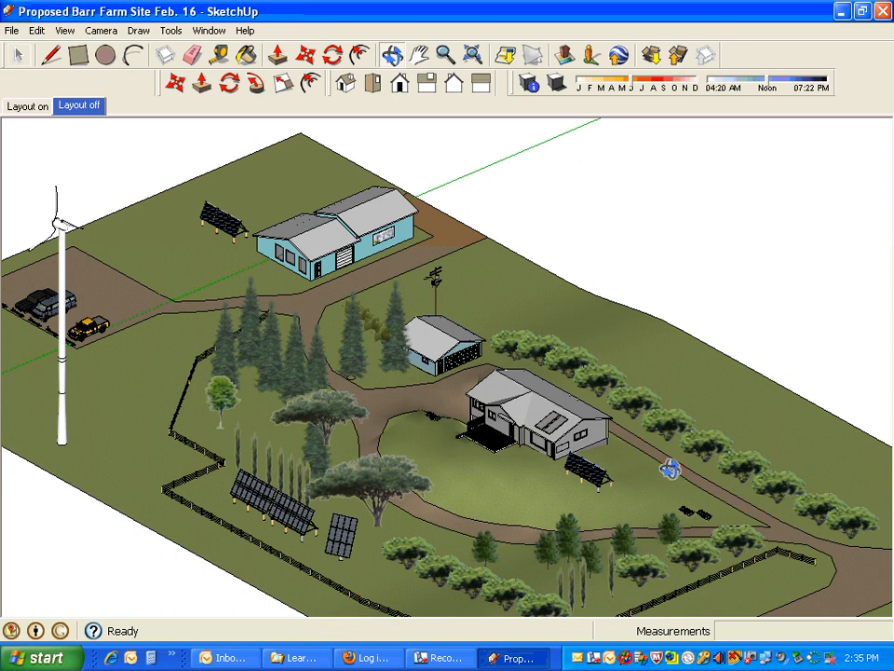
Step: Orbit and pan the farm model to look around the main house
drag(657, 461, 629, 393)
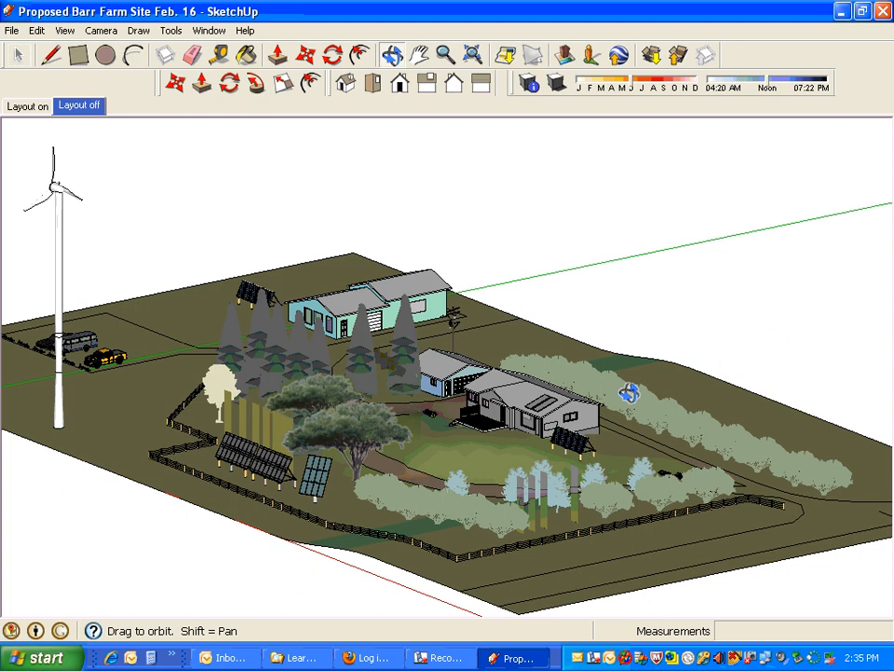
scroll(615, 400, up, 1)
scroll(518, 444, up, 2)
scroll(551, 439, up, 3)
scroll(552, 440, up, 2)
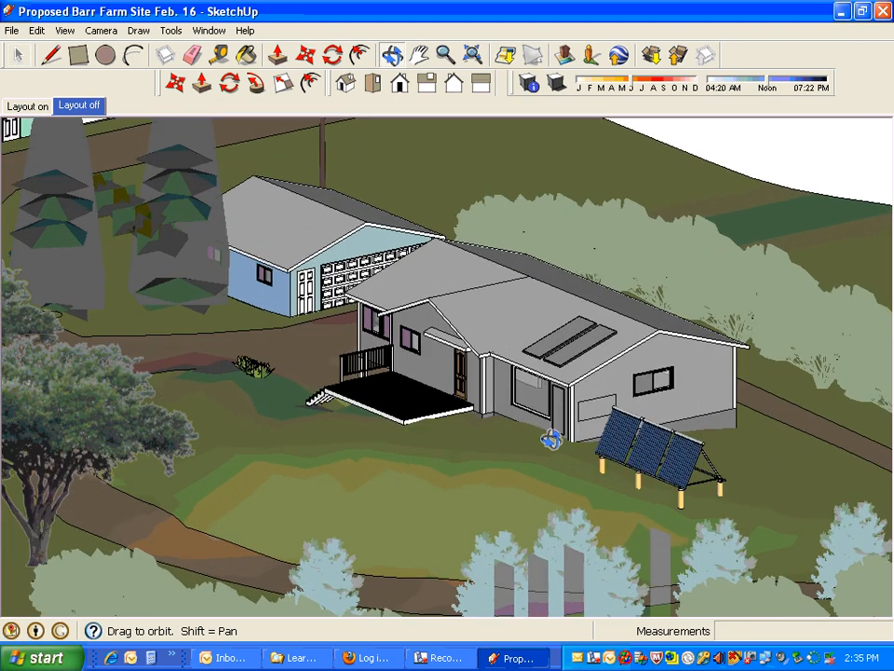
scroll(551, 439, up, 1)
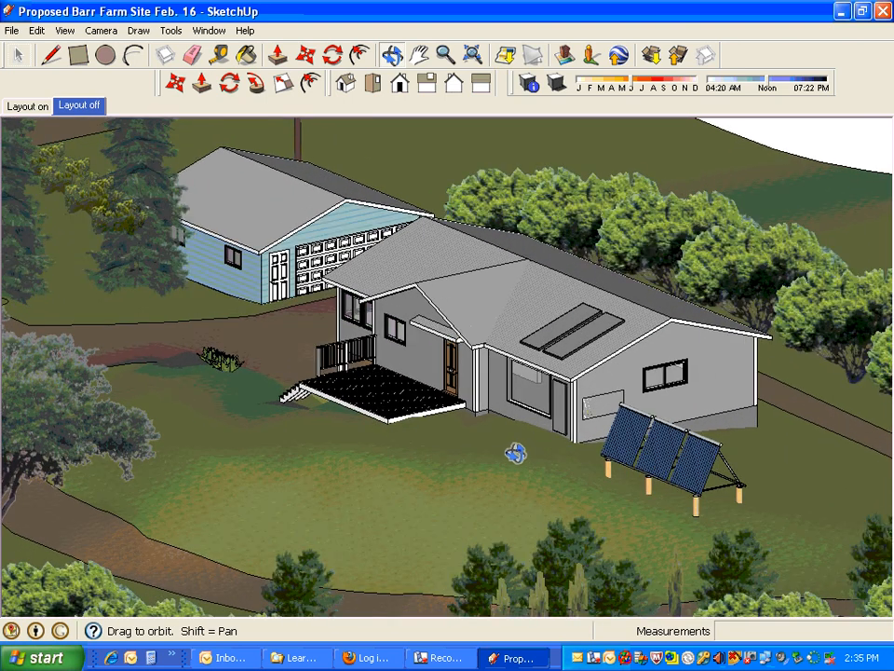
mouse_move(529, 453)
mouse_down()
mouse_move(481, 473)
mouse_move(457, 505)
mouse_move(653, 471)
mouse_move(669, 533)
mouse_move(660, 537)
mouse_up()
scroll(661, 539, down, 2)
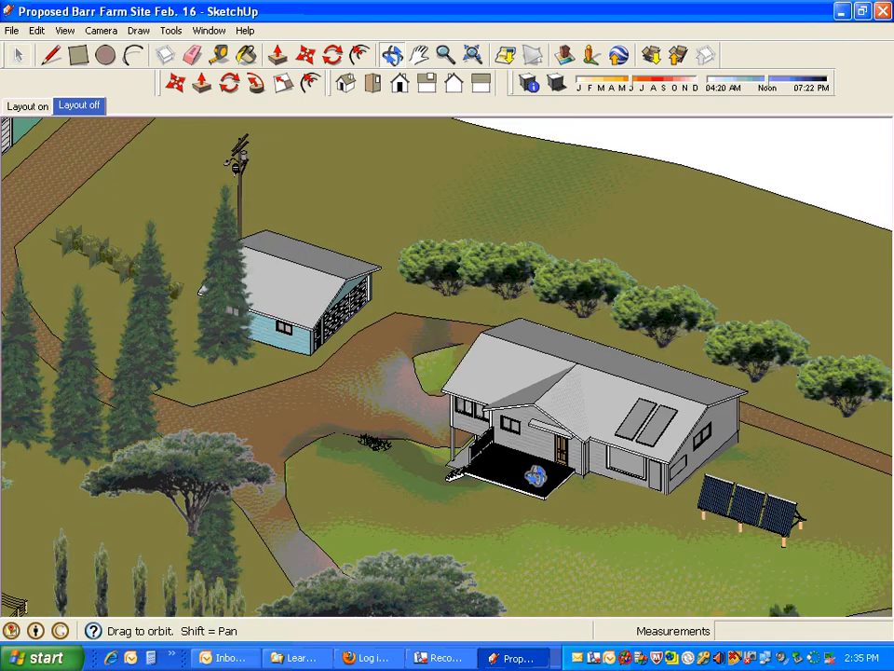
mouse_move(536, 477)
shift+mouse_down()
mouse_move(489, 395)
mouse_move(431, 369)
shift+mouse_up()
scroll(465, 397, down, 1)
scroll(466, 399, down, 1)
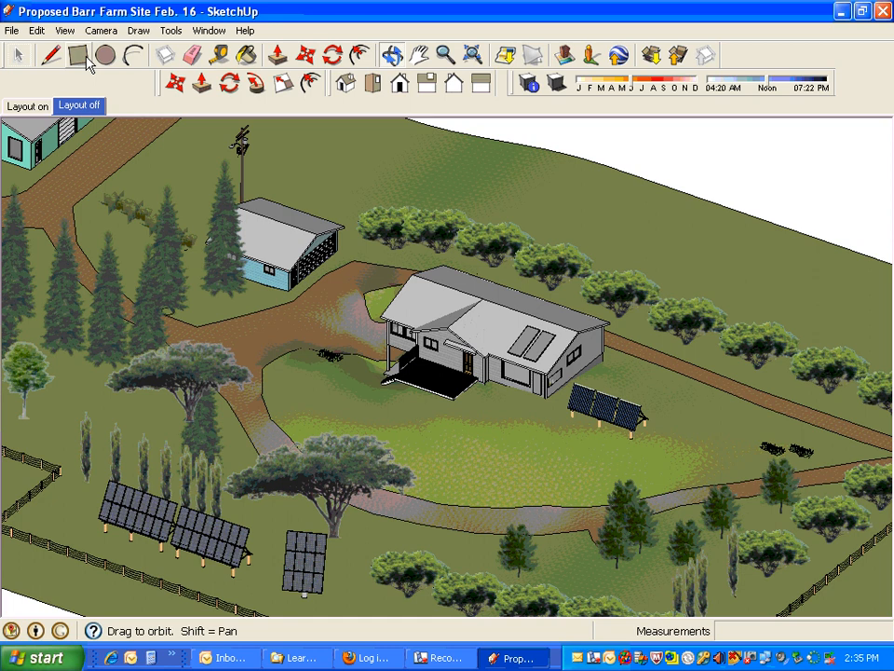
Step: Turn on shadows for the model from the View menu
click(66, 30)
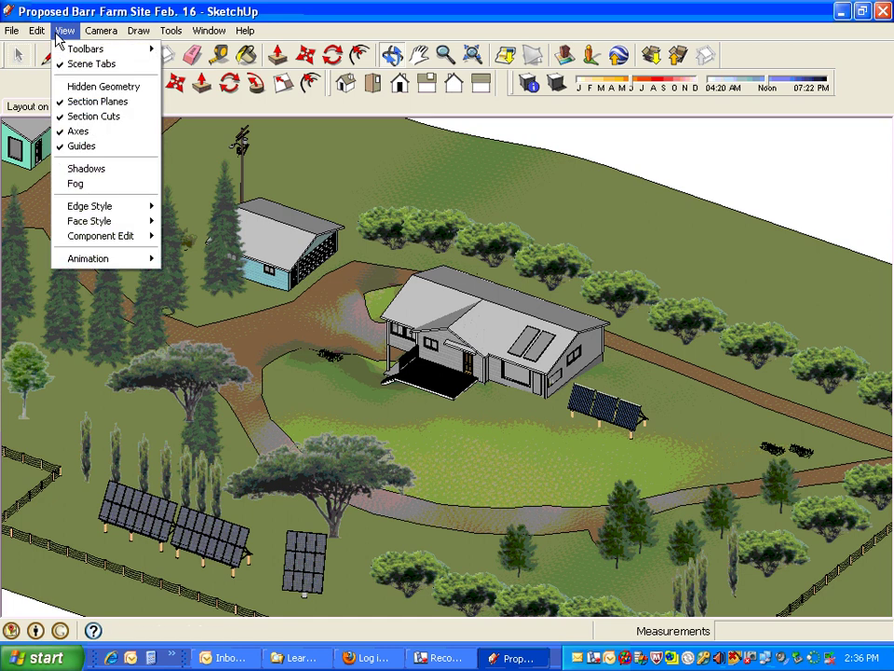
click(89, 174)
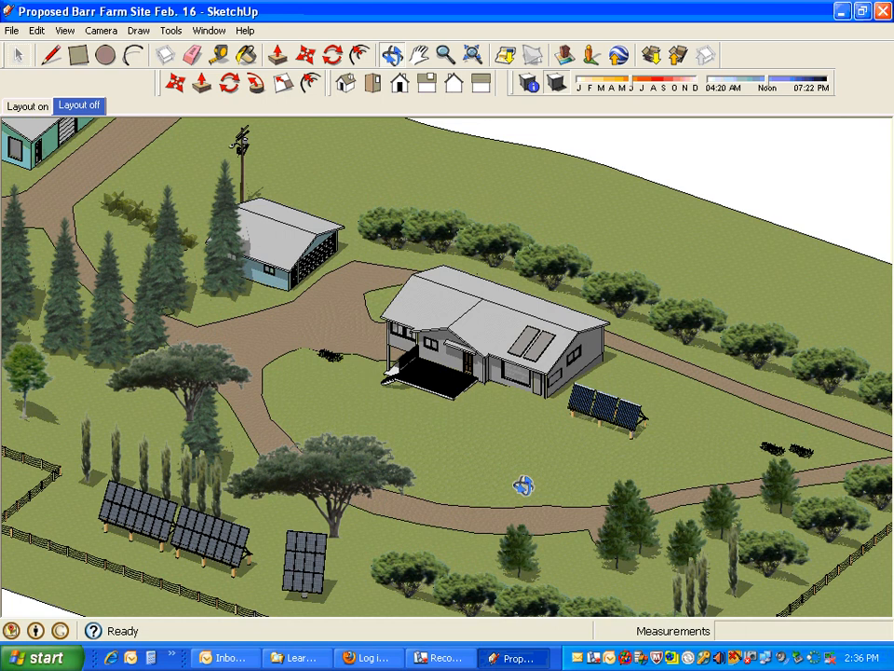
Step: Bring up Shadow Settings, set it aside, and check the June 14 shadow date
click(527, 85)
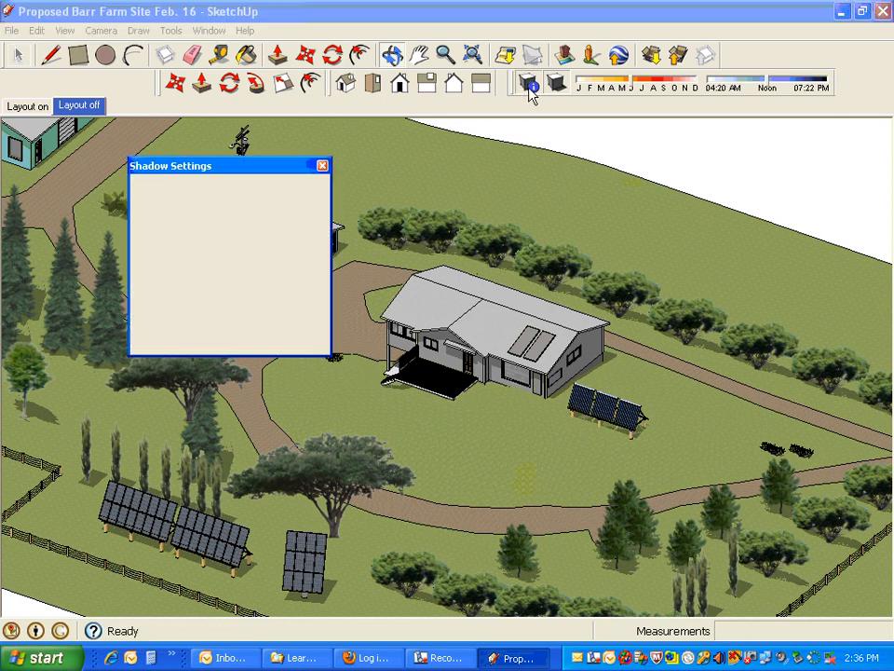
drag(236, 172, 138, 291)
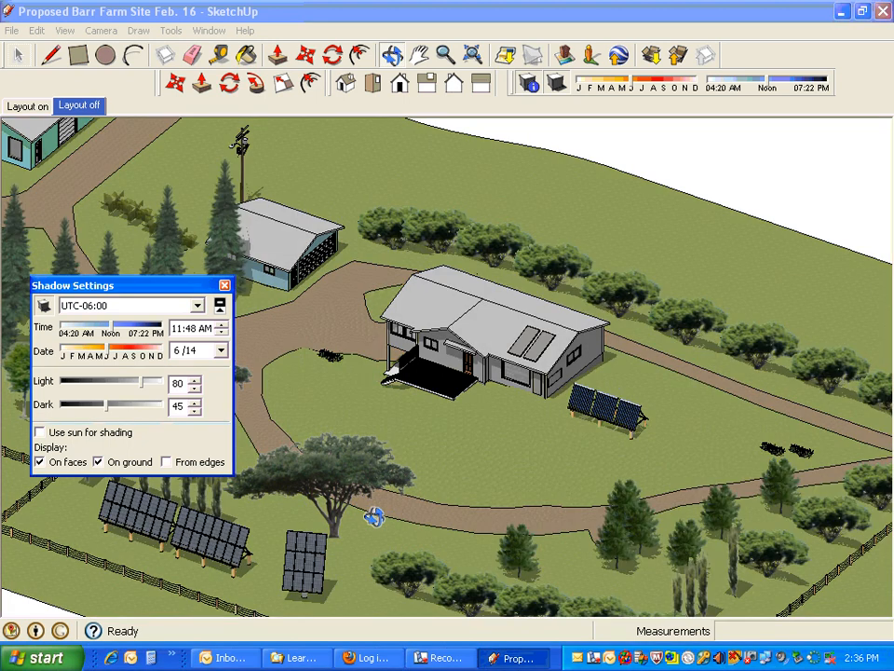
click(222, 351)
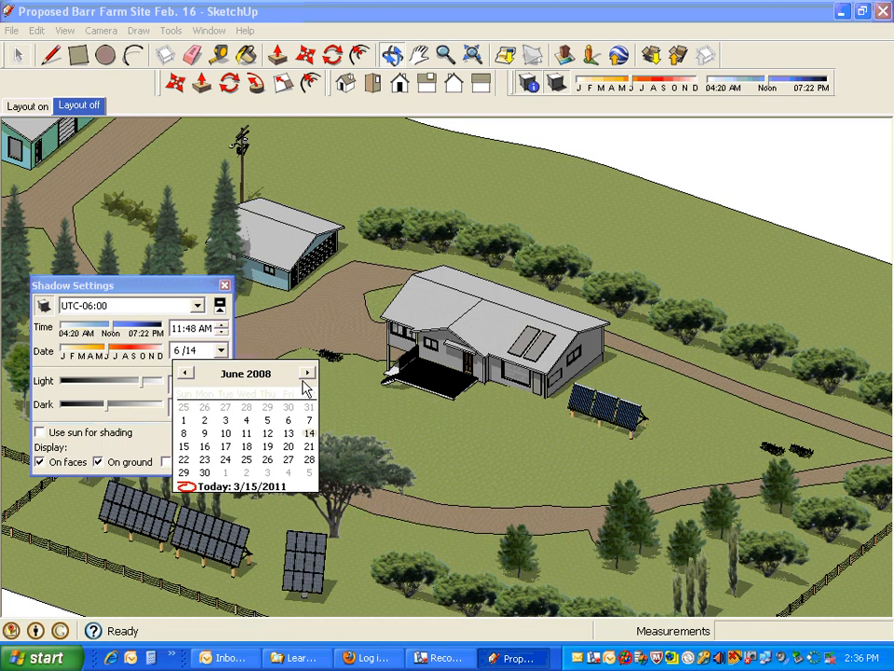
click(183, 346)
text(3)
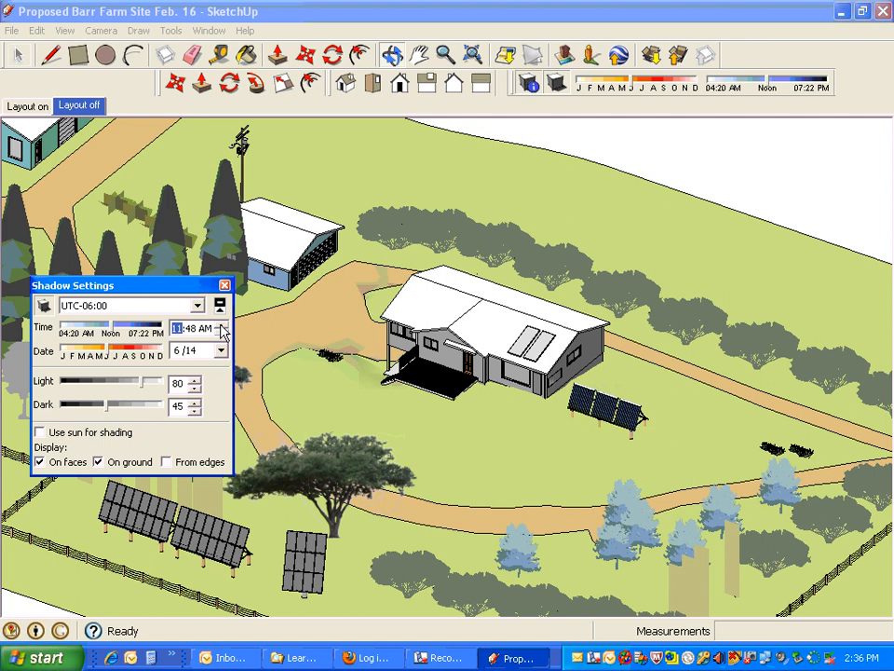
Step: Move the shadow time two hours later, to 3:48 PM
click(222, 326)
click(222, 328)
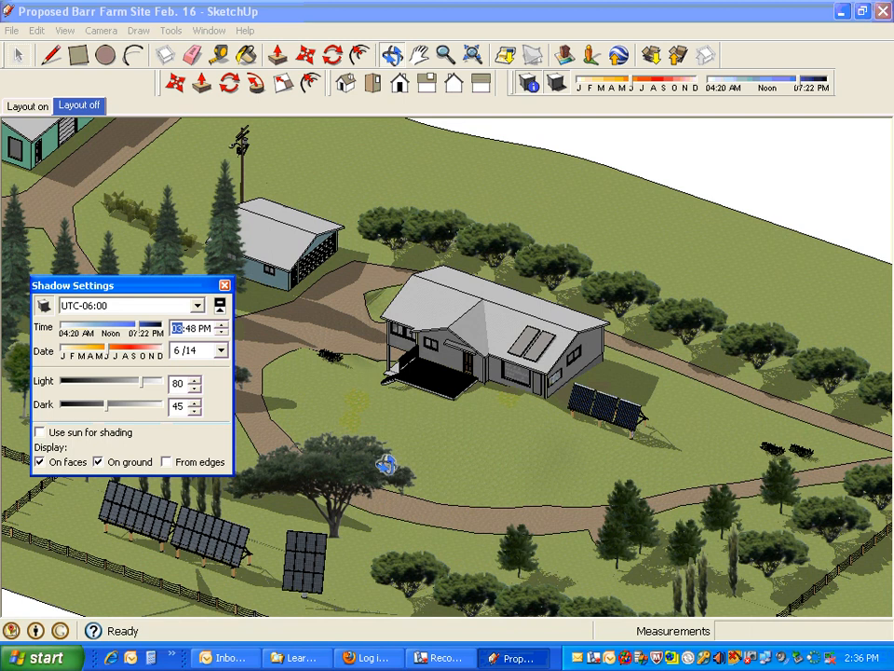
Step: Set the shadow date to December 28 and the time to 1:48 PM
click(164, 352)
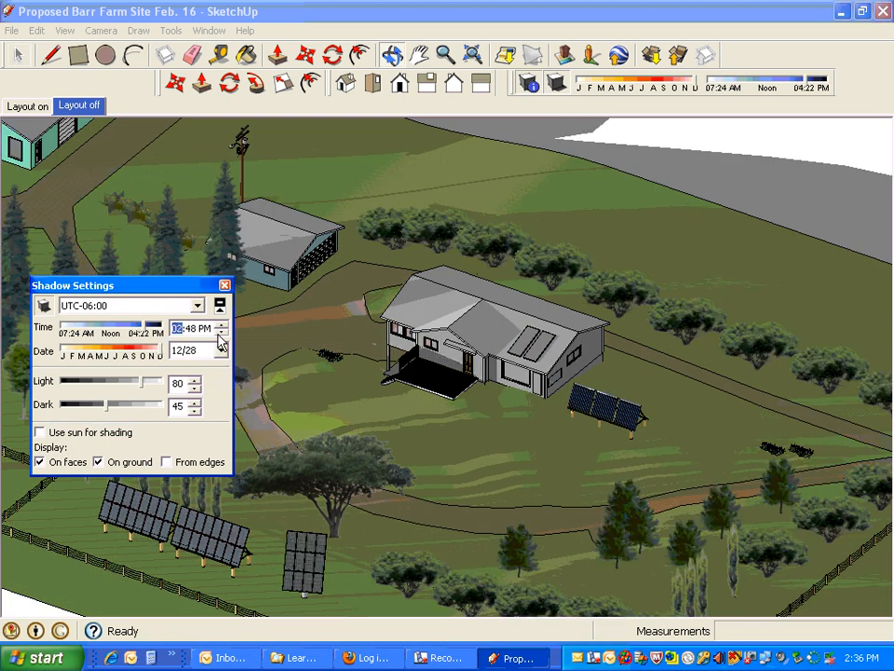
click(219, 333)
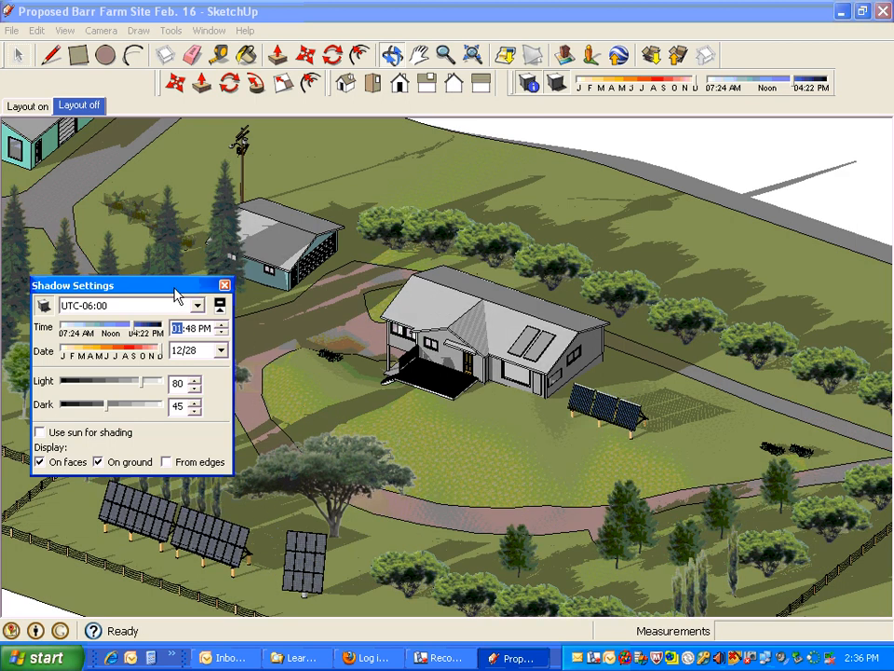
drag(177, 296, 148, 234)
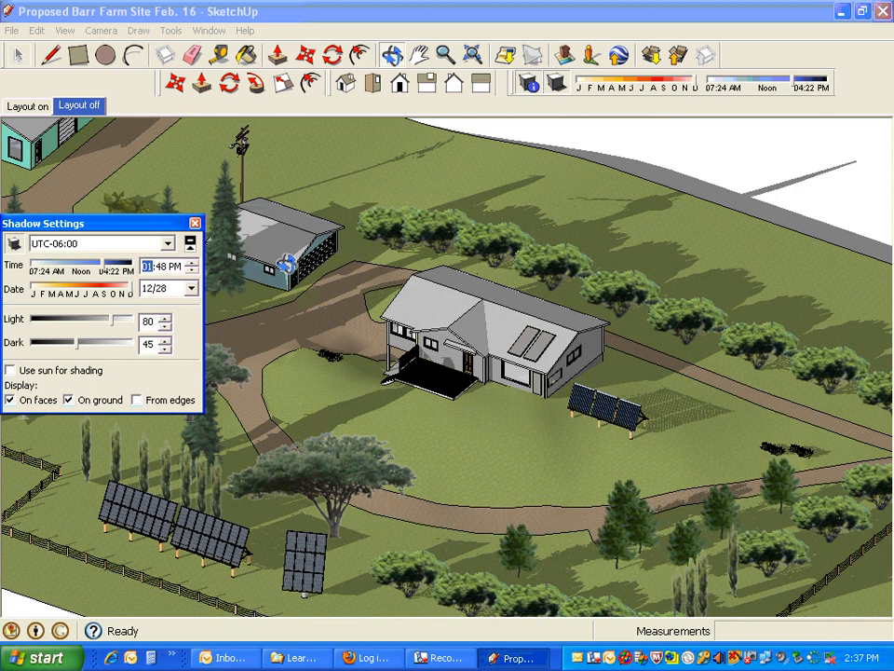
Step: Orbit in on the main house, porch and solar panels to inspect the winter shadows
drag(153, 228, 185, 382)
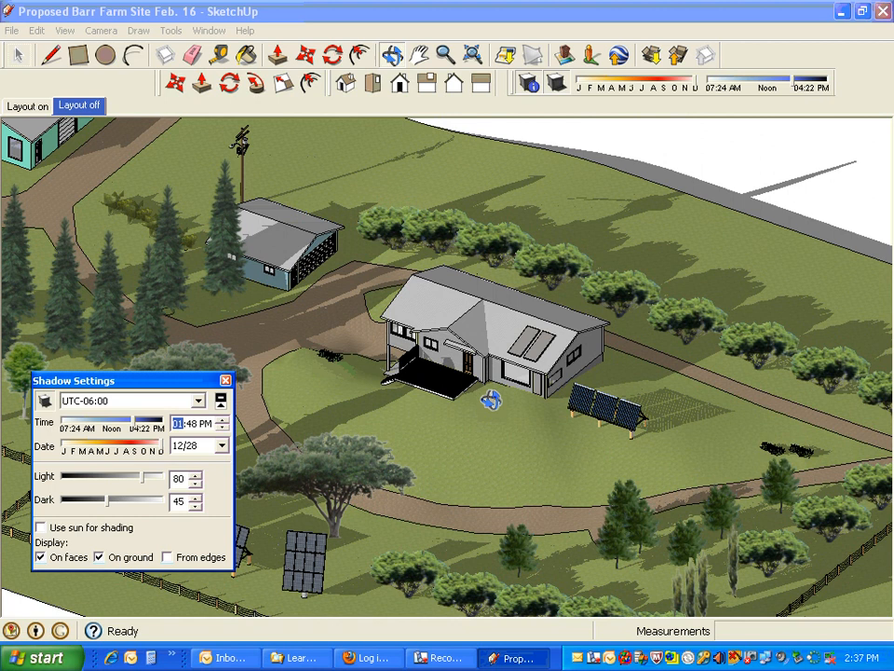
mouse_move(491, 400)
mouse_down()
mouse_move(439, 447)
mouse_move(361, 435)
mouse_move(388, 359)
mouse_move(379, 339)
mouse_up()
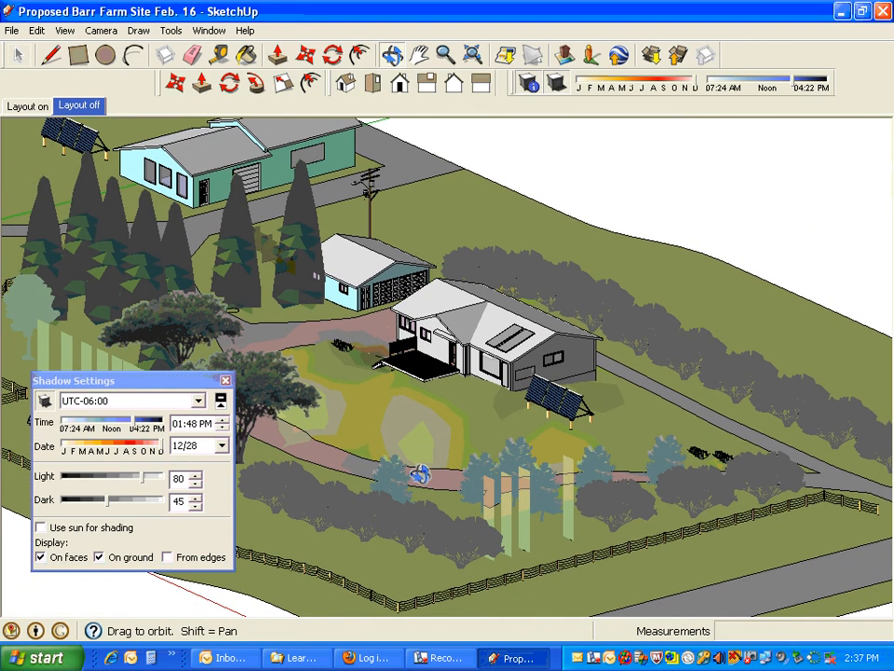
scroll(402, 444, up, 2)
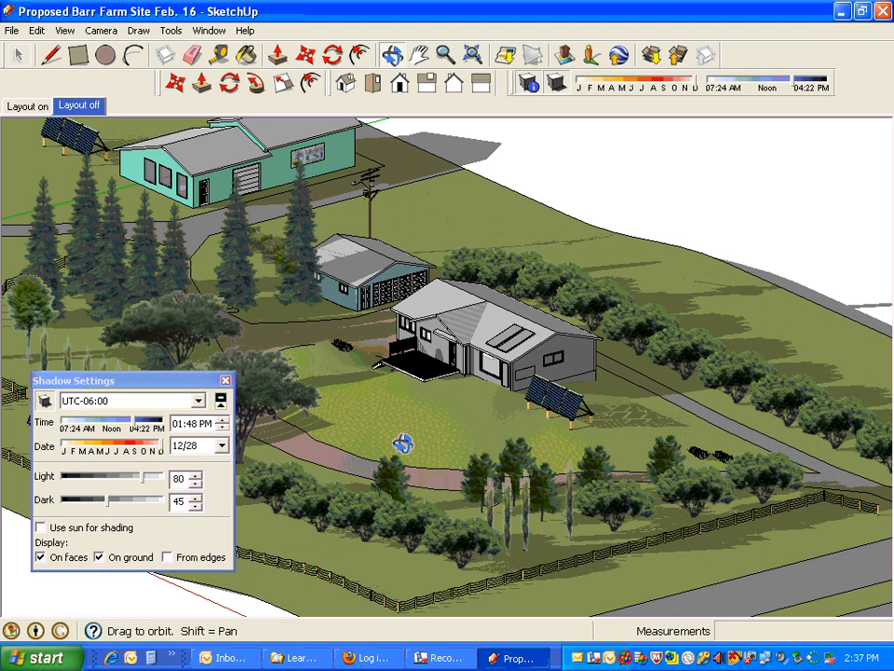
scroll(415, 442, up, 2)
scroll(417, 442, up, 2)
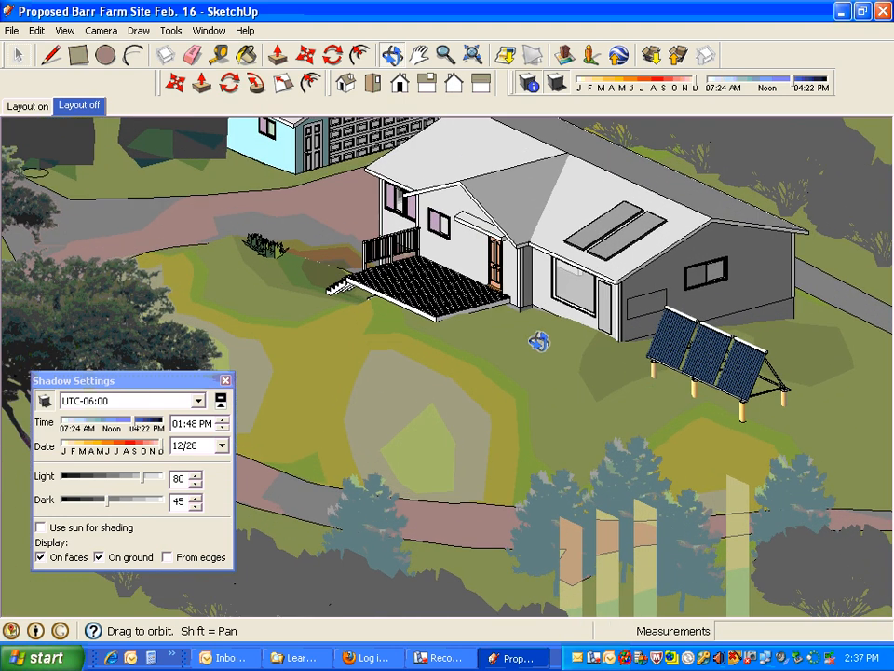
mouse_move(539, 342)
mouse_down()
mouse_move(523, 373)
mouse_move(532, 485)
mouse_up()
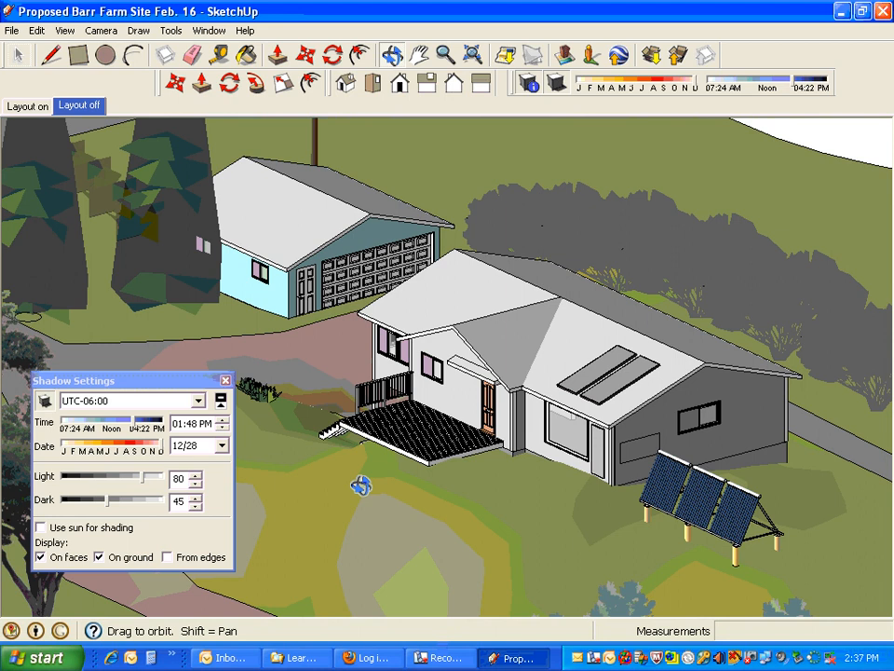